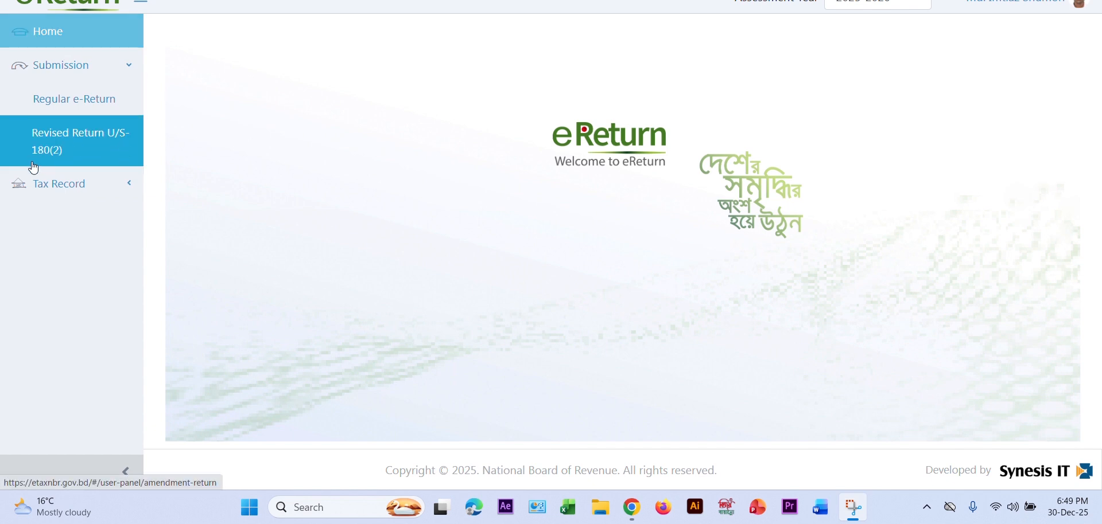
# - Start a revised return under section 180(2) and confirm replacing the previously submitted regular return
pyautogui.click(56, 141)
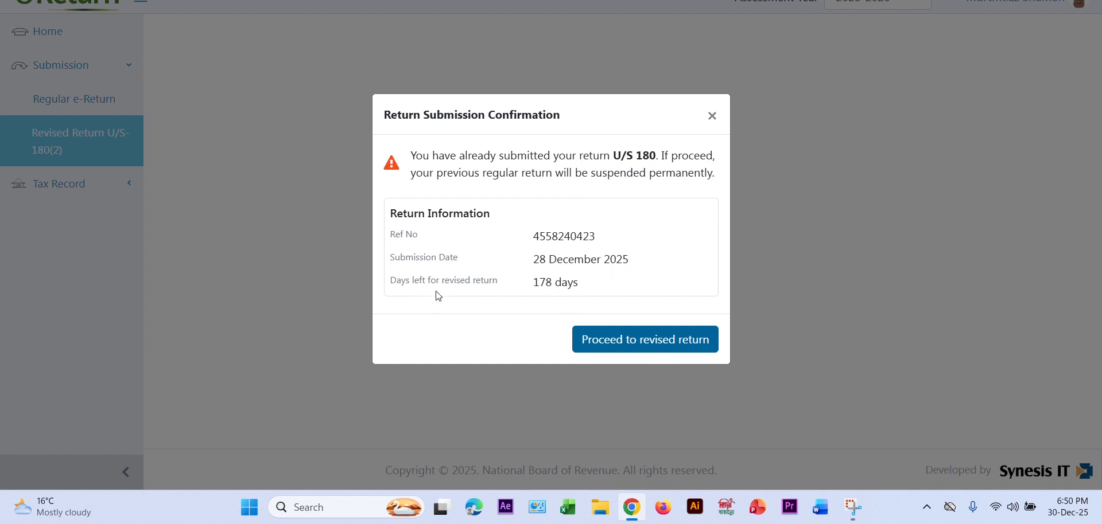
pyautogui.click(638, 342)
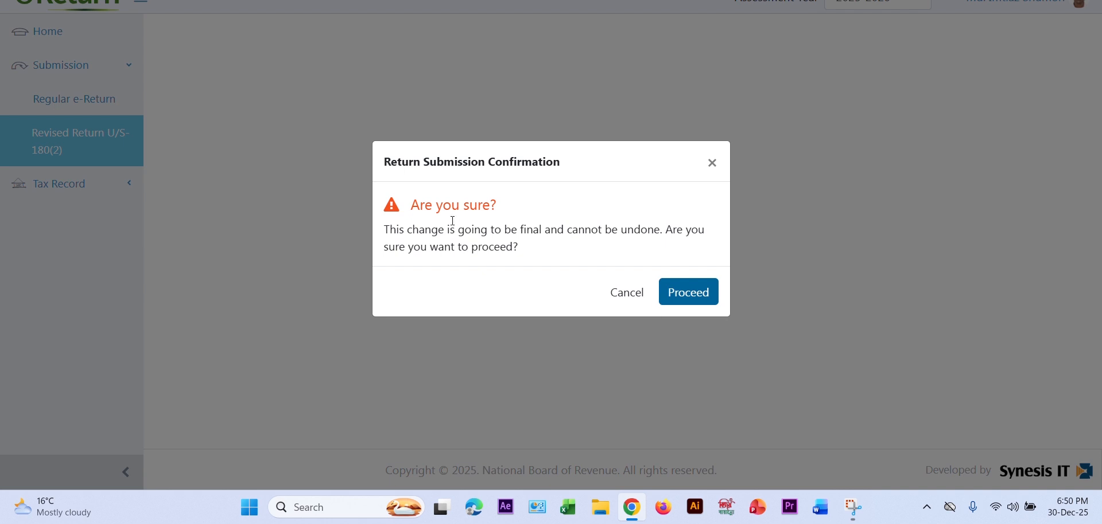
pyautogui.click(690, 292)
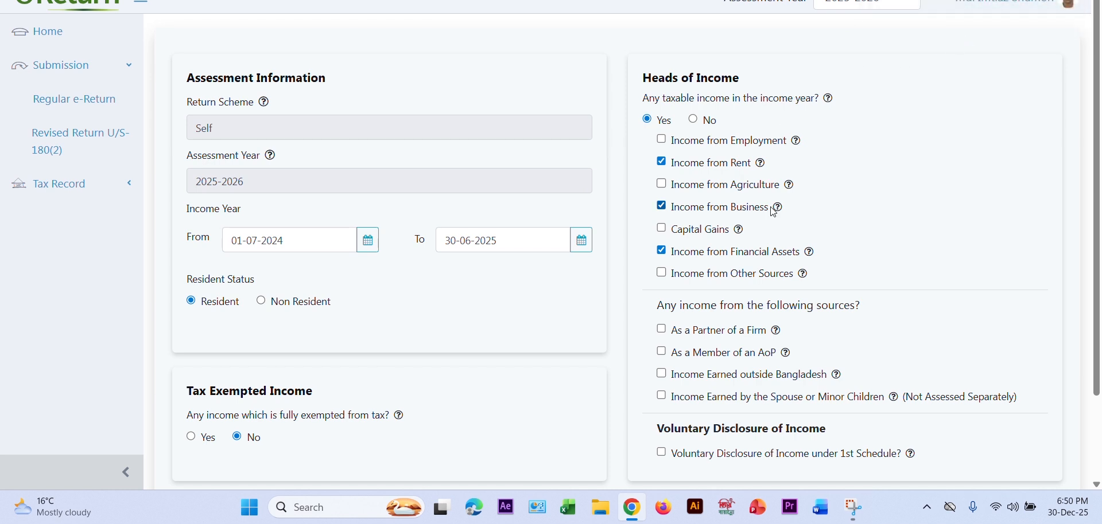
# - Accept the existing assessment information, heads of income, additional information and IT10B answers, and continue to the income details
pyautogui.scroll(-2, 775, 208)
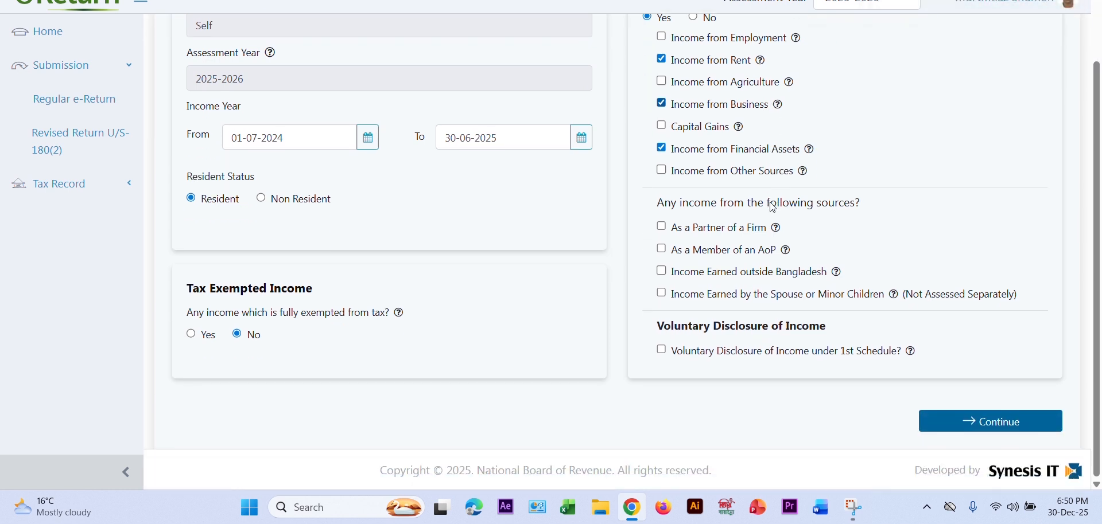
pyautogui.scroll(2, 740, 203)
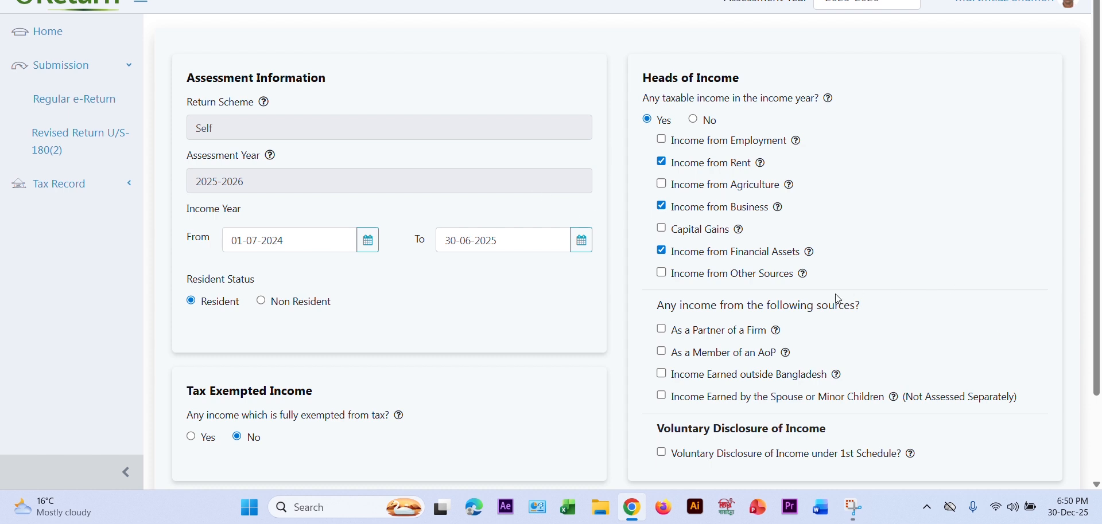
pyautogui.scroll(-3, 838, 301)
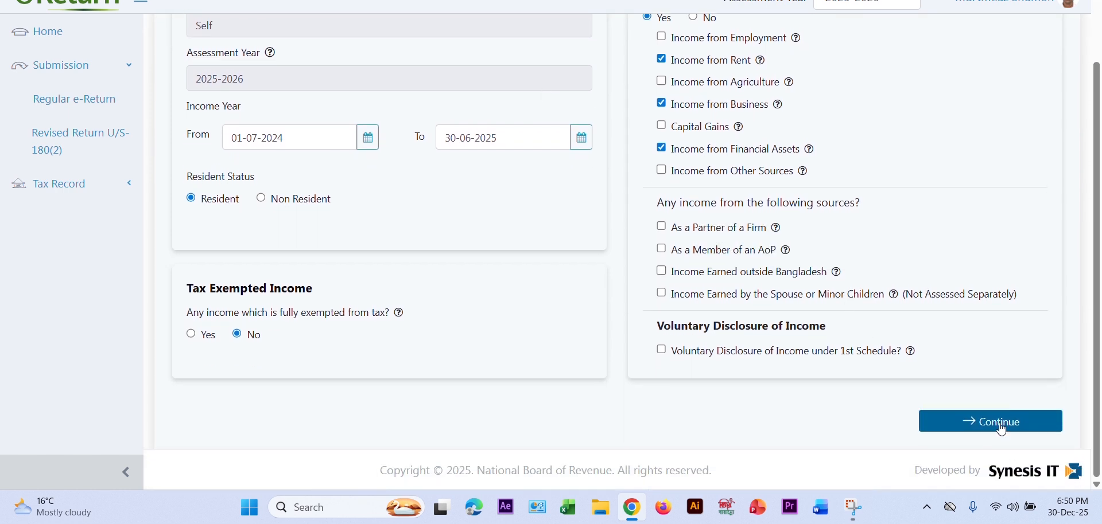
pyautogui.click(1001, 424)
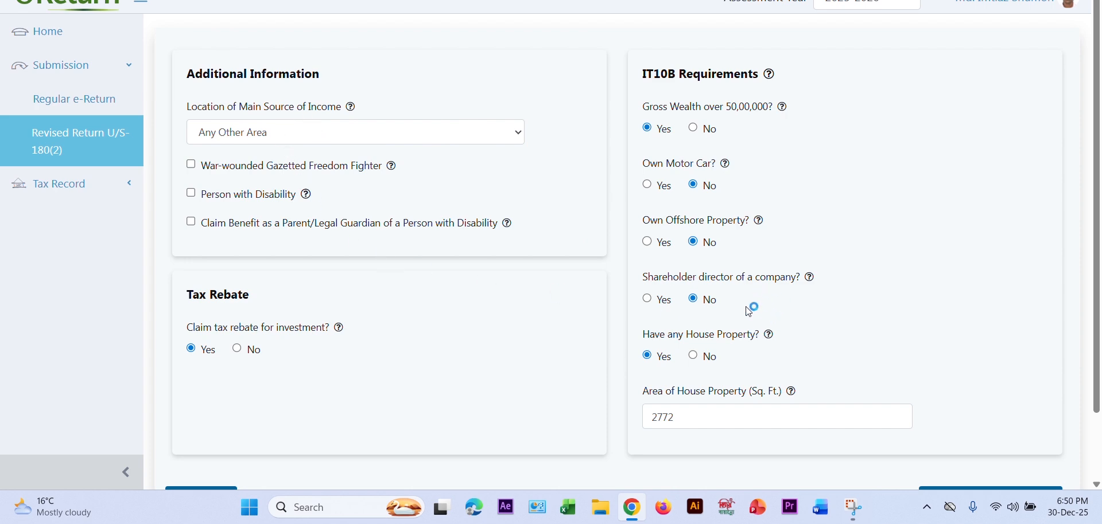
pyautogui.scroll(-2, 908, 483)
pyautogui.click(982, 423)
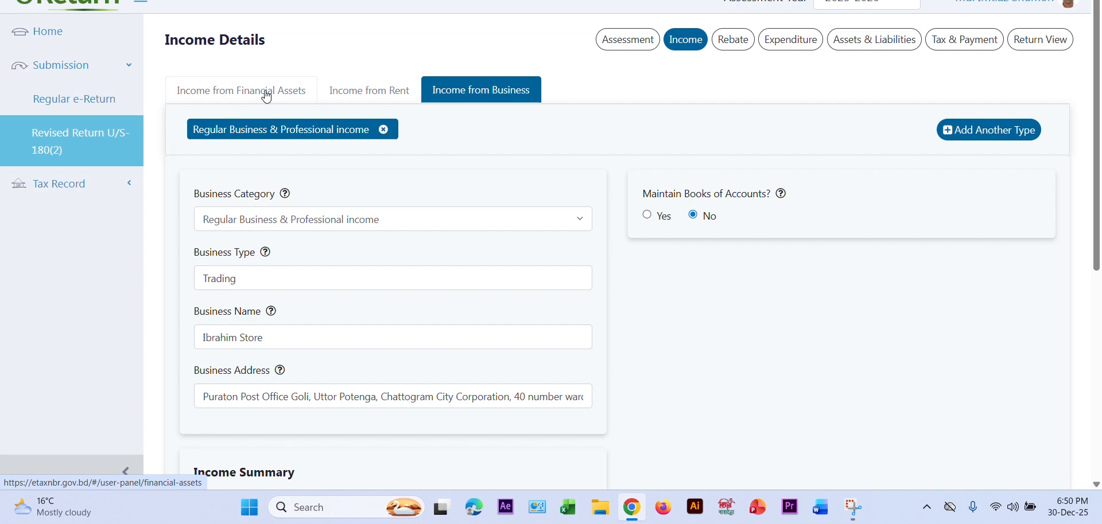
# - Review the income details entered for financial assets, rent and business
pyautogui.click(266, 92)
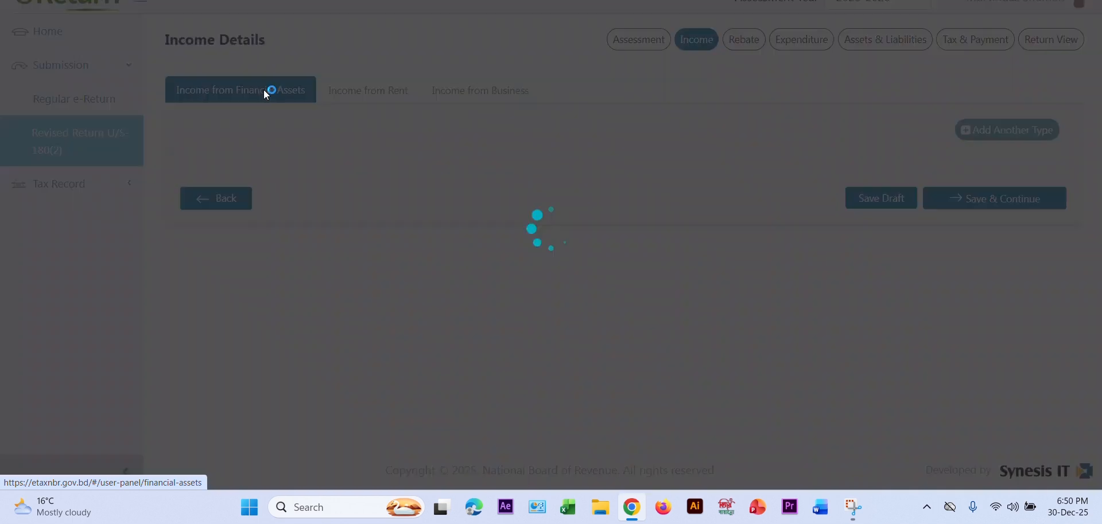
pyautogui.scroll(-3, 383, 238)
pyautogui.scroll(3, 383, 239)
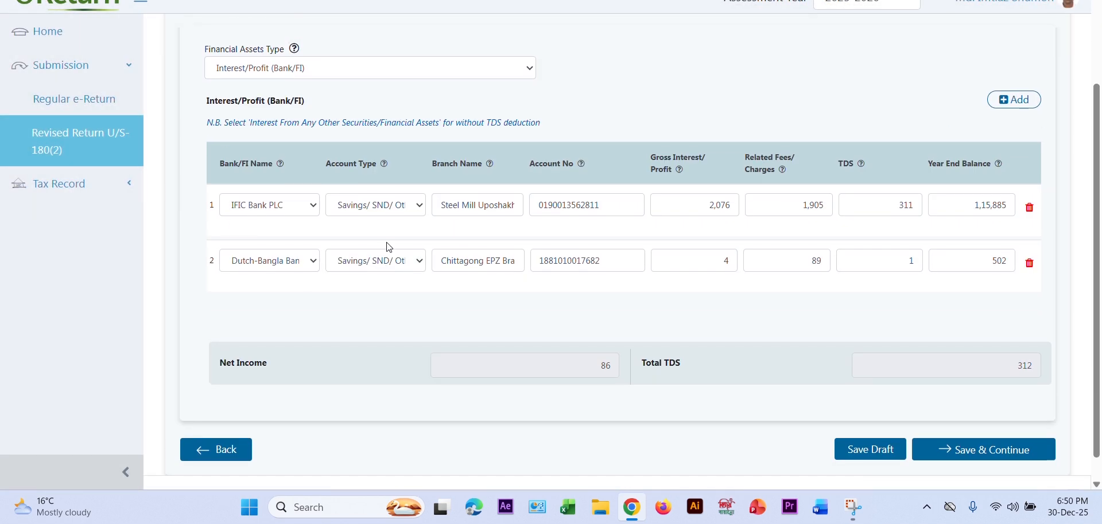
pyautogui.click(386, 91)
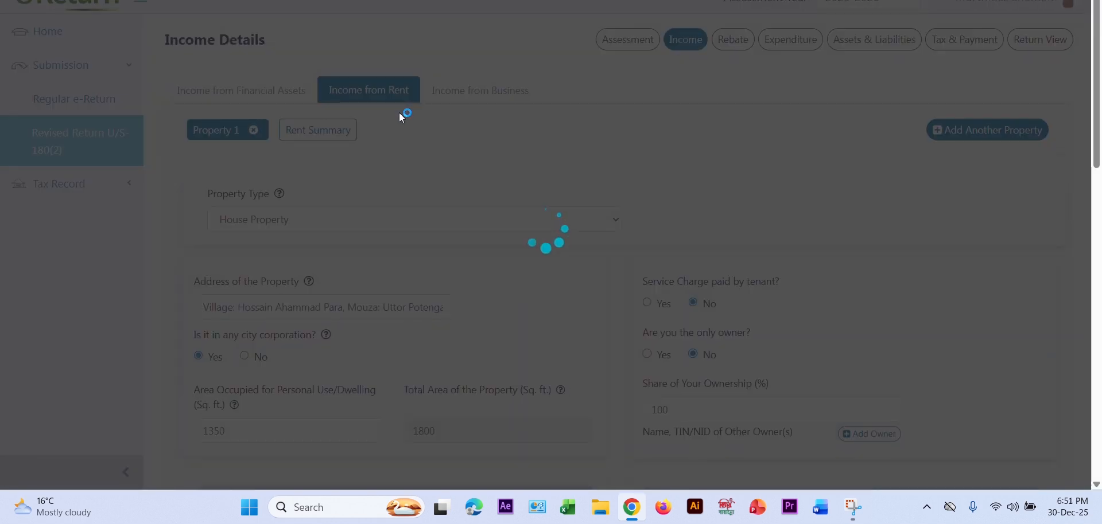
pyautogui.scroll(-3, 408, 139)
pyautogui.scroll(3, 413, 173)
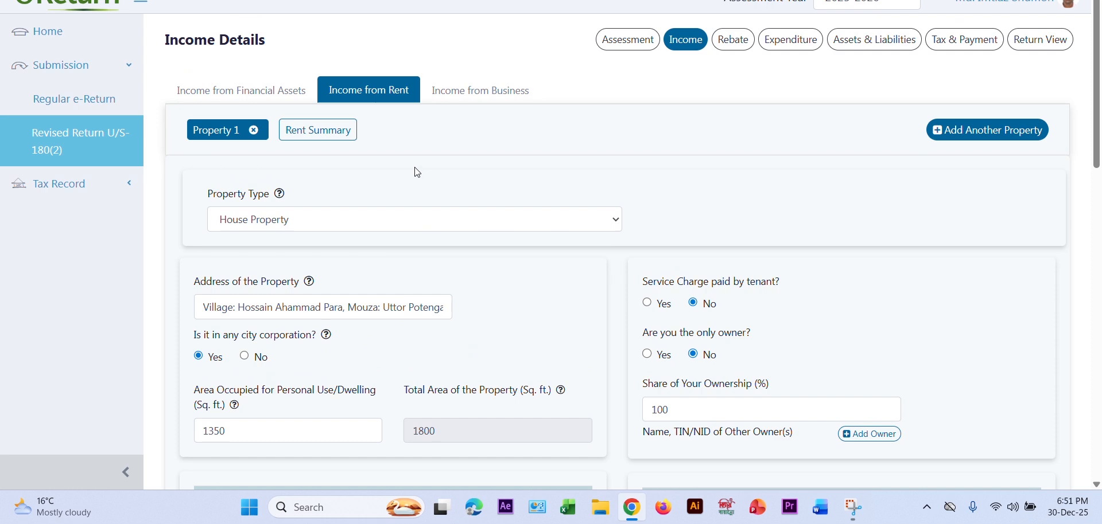
pyautogui.click(492, 98)
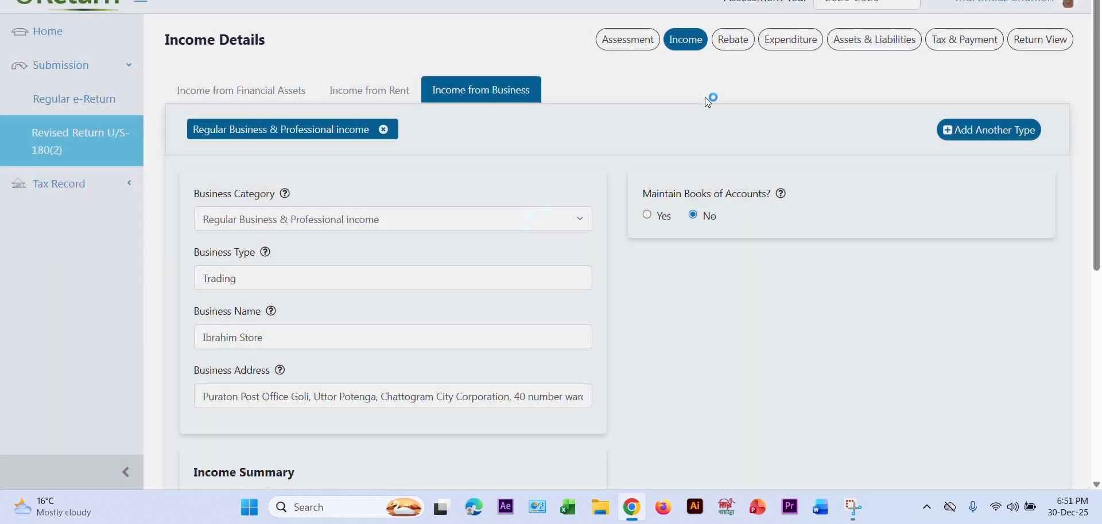
pyautogui.scroll(-3, 608, 188)
pyautogui.scroll(3, 609, 187)
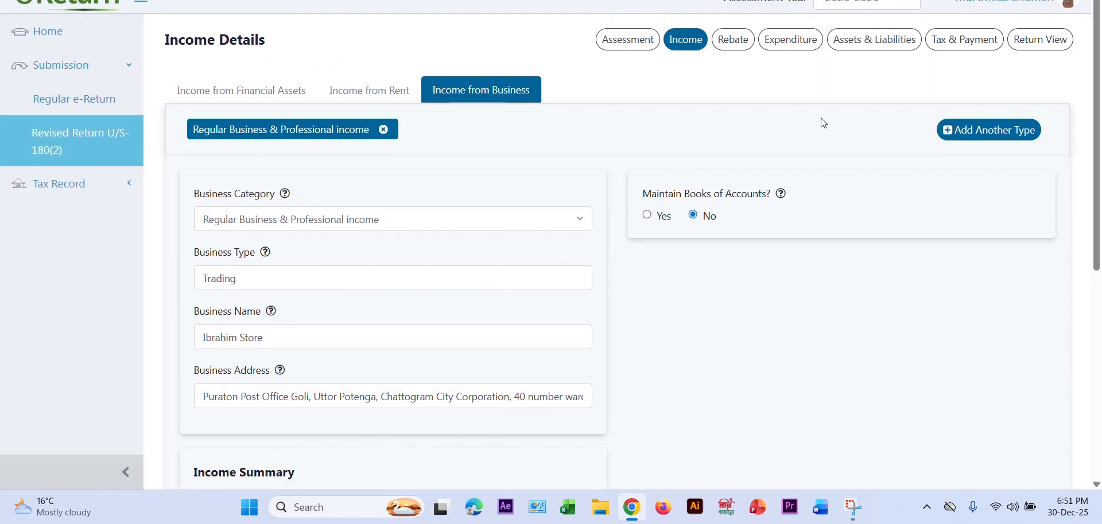
# - Check the expenditure entries and the Assets & Liabilities section of the return
pyautogui.click(891, 39)
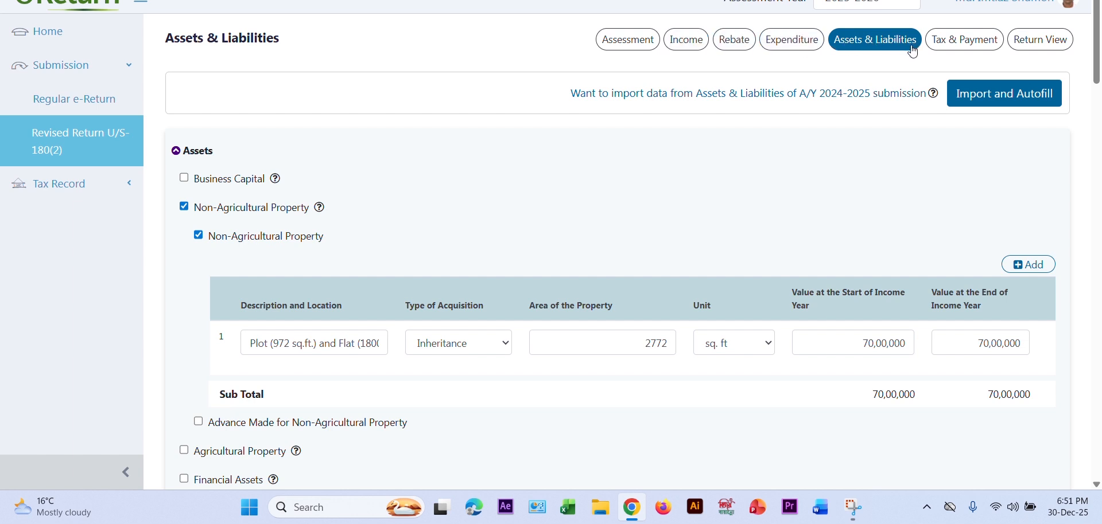
pyautogui.click(789, 40)
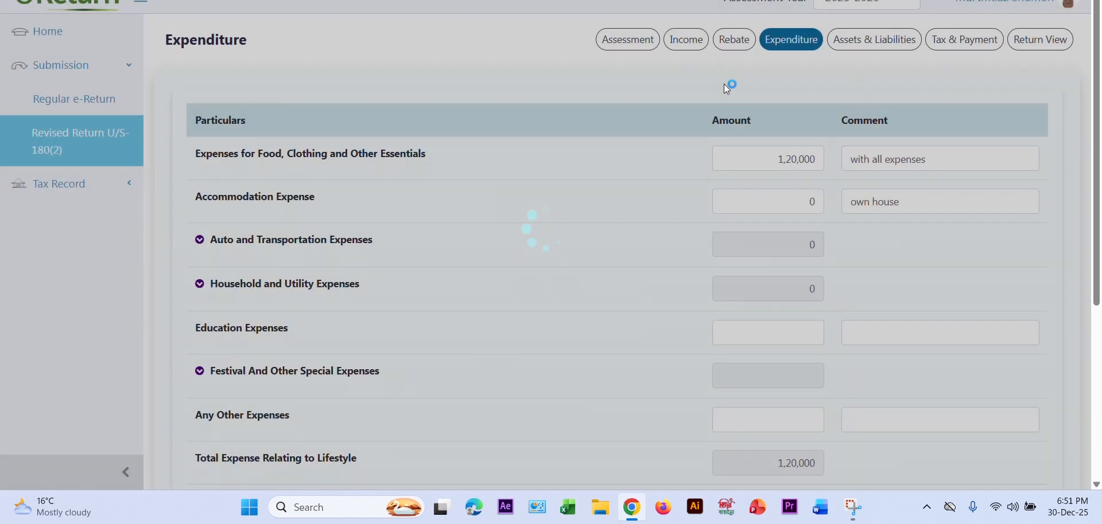
pyautogui.scroll(-5, 597, 241)
pyautogui.scroll(5, 613, 258)
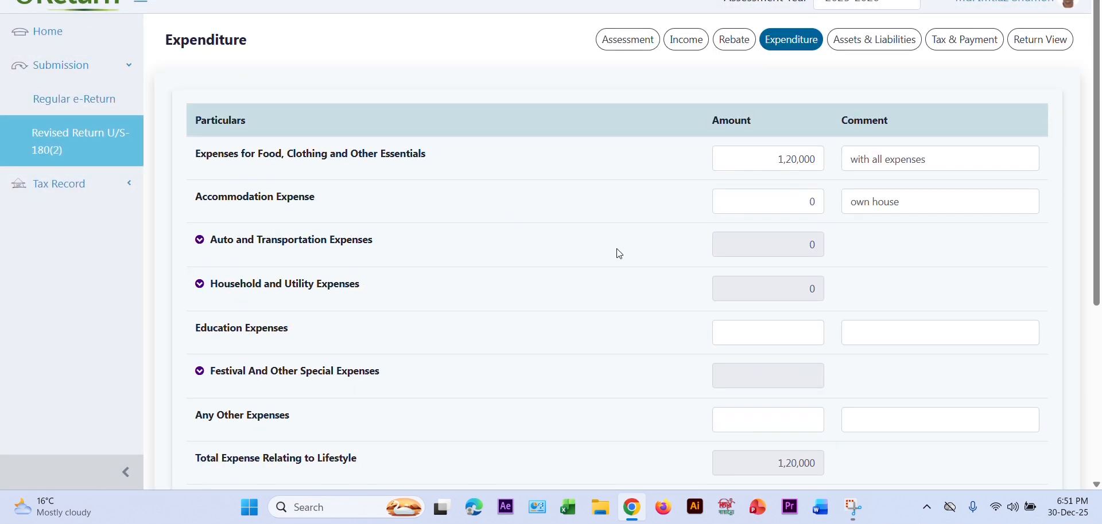
pyautogui.click(875, 41)
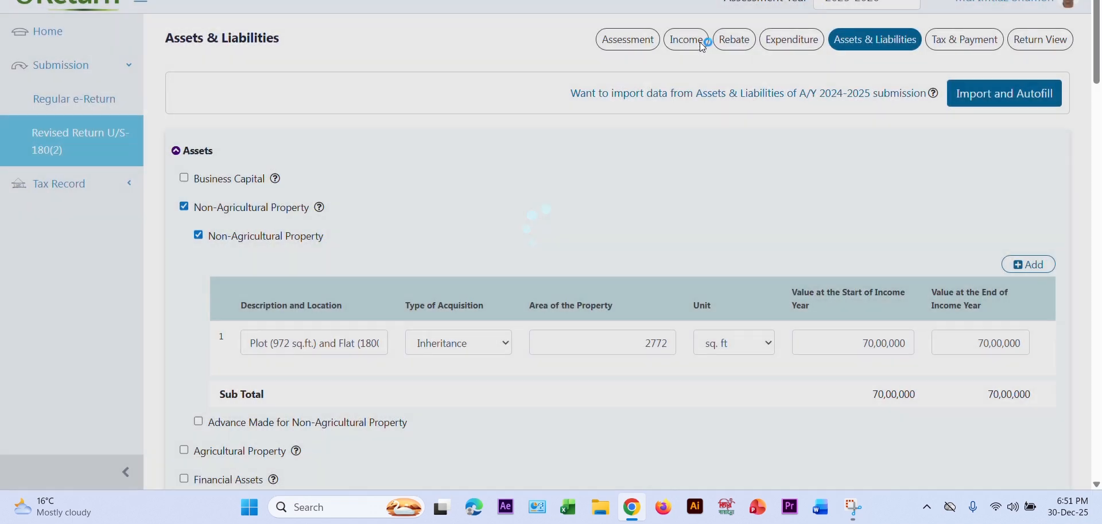
# - Copy the business name from the Income from Business details
pyautogui.click(698, 42)
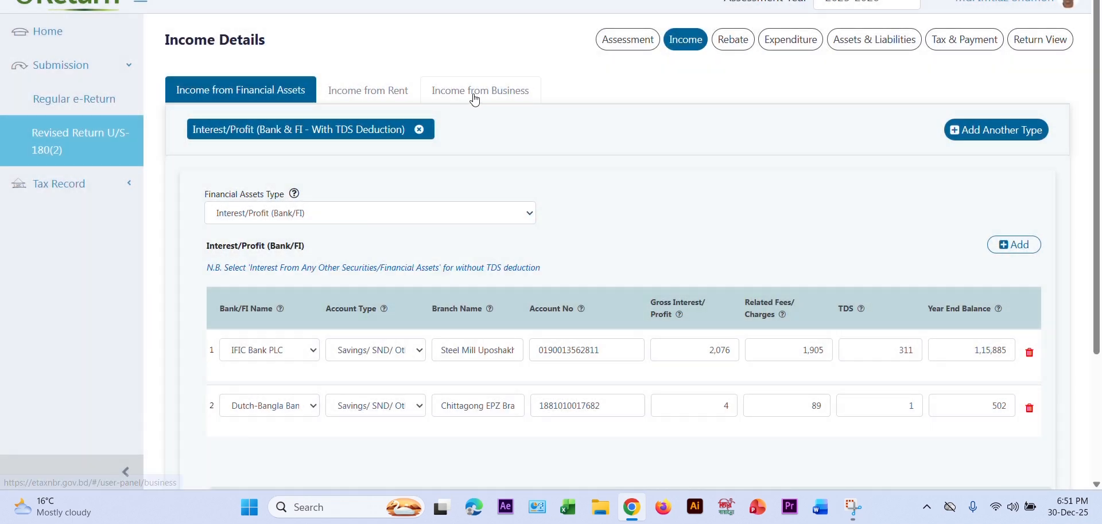
pyautogui.click(444, 91)
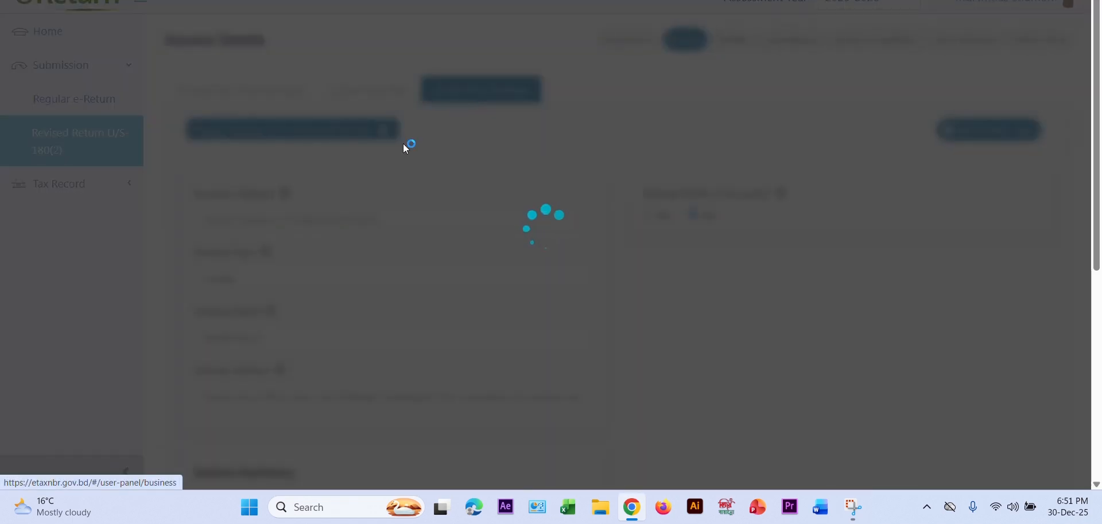
pyautogui.scroll(-4, 298, 263)
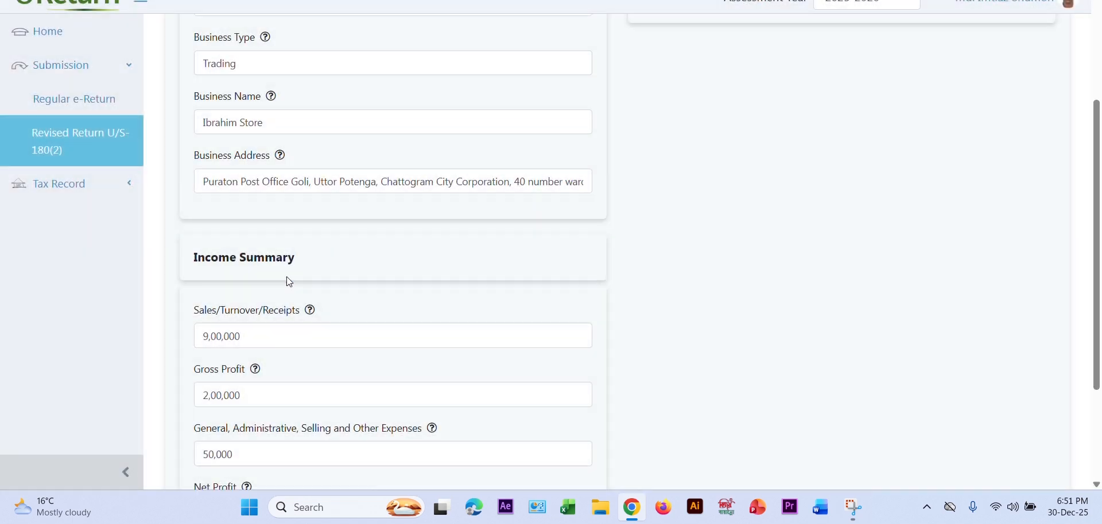
pyautogui.tripleClick(237, 122)
pyautogui.rightClick(239, 126)
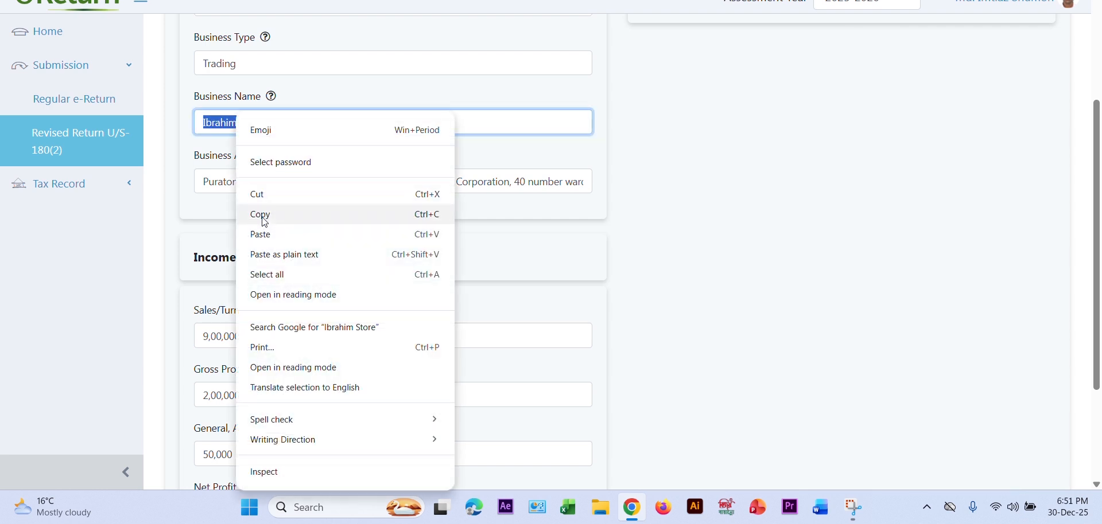
pyautogui.click(261, 214)
pyautogui.scroll(3, 769, 119)
# - In Assets & Liabilities, enable business capital other than director's shareholdings and paste Ibrahim Store as the business name
pyautogui.click(874, 39)
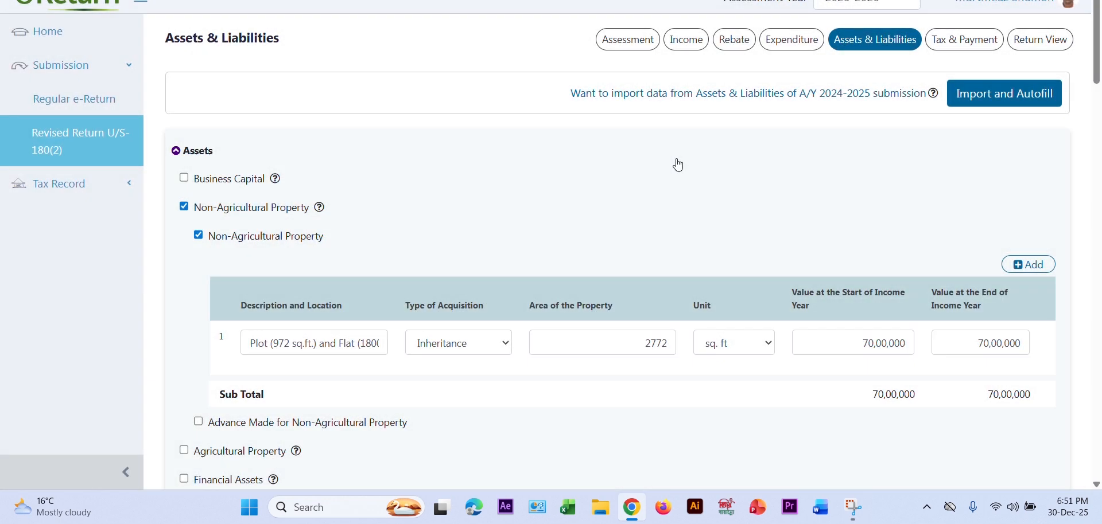
pyautogui.click(183, 178)
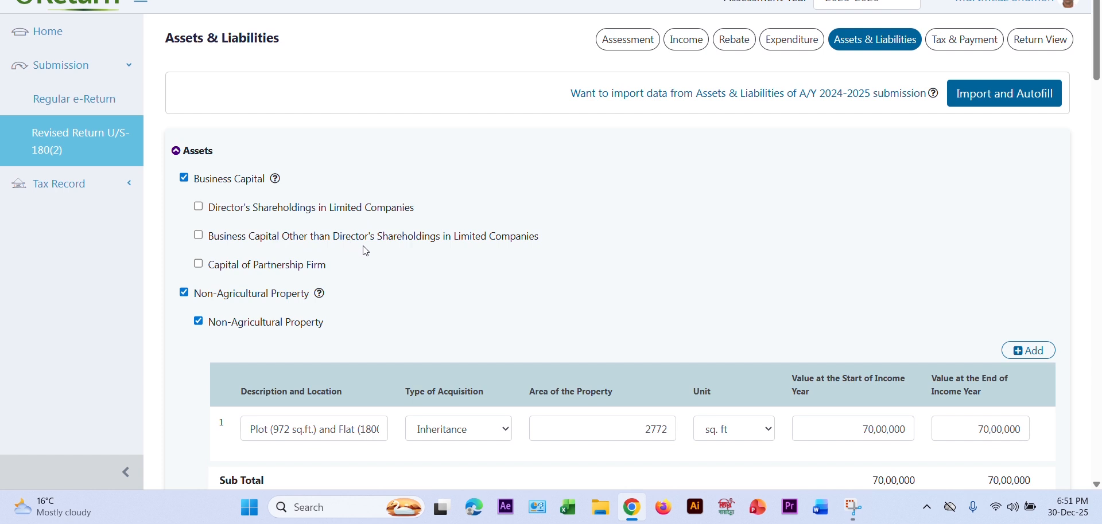
pyautogui.click(199, 236)
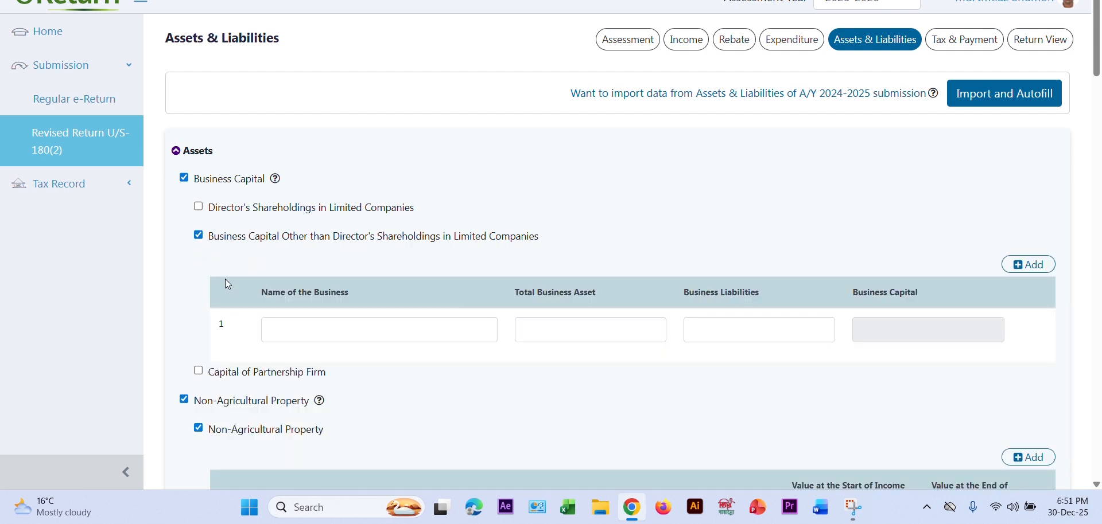
pyautogui.click(298, 327)
pyautogui.rightClick(297, 330)
pyautogui.click(321, 168)
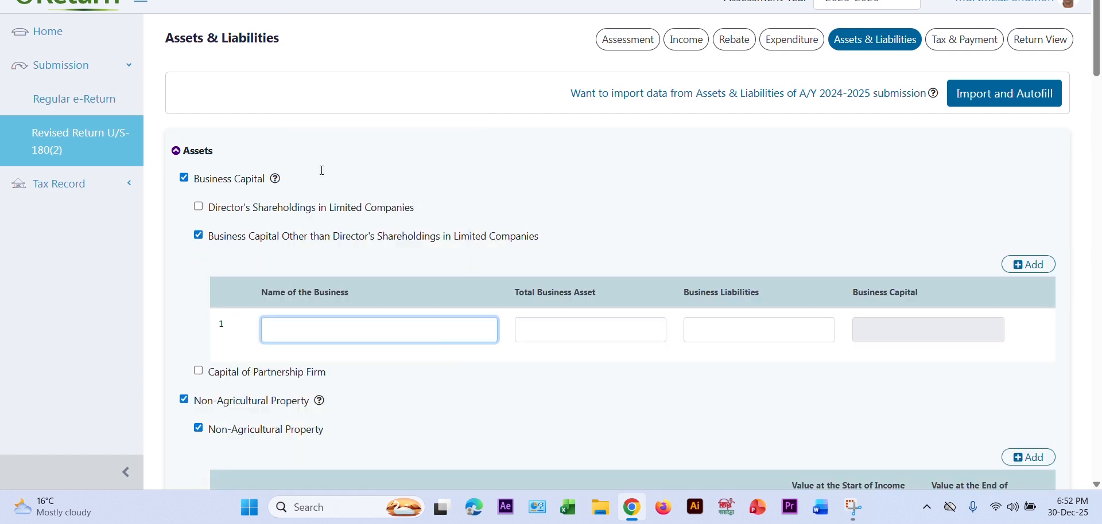
# - Set the business's total asset to 2,00,000 and its liabilities to 0
pyautogui.click(543, 333)
pyautogui.write('2,0')
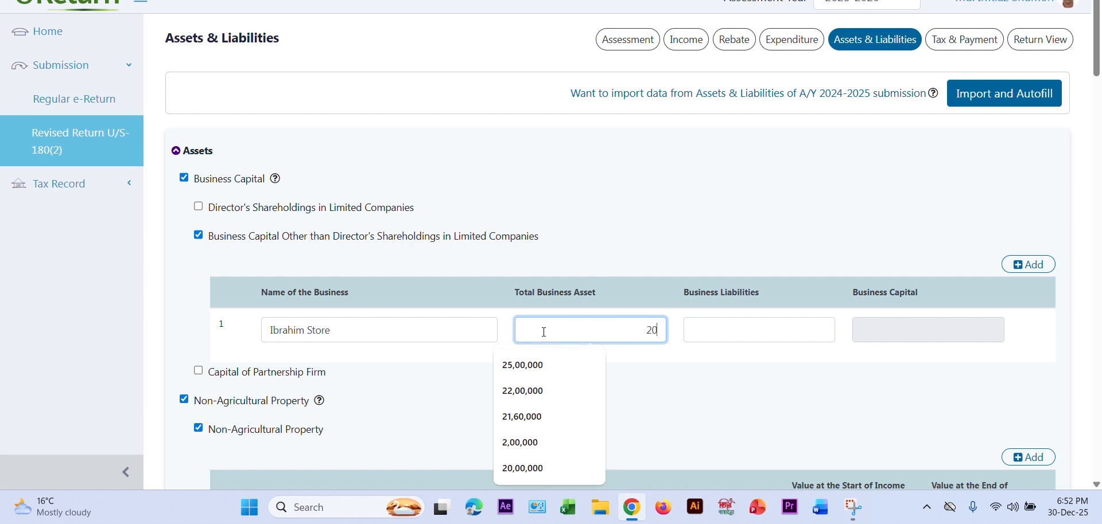
pyautogui.write('0,000')
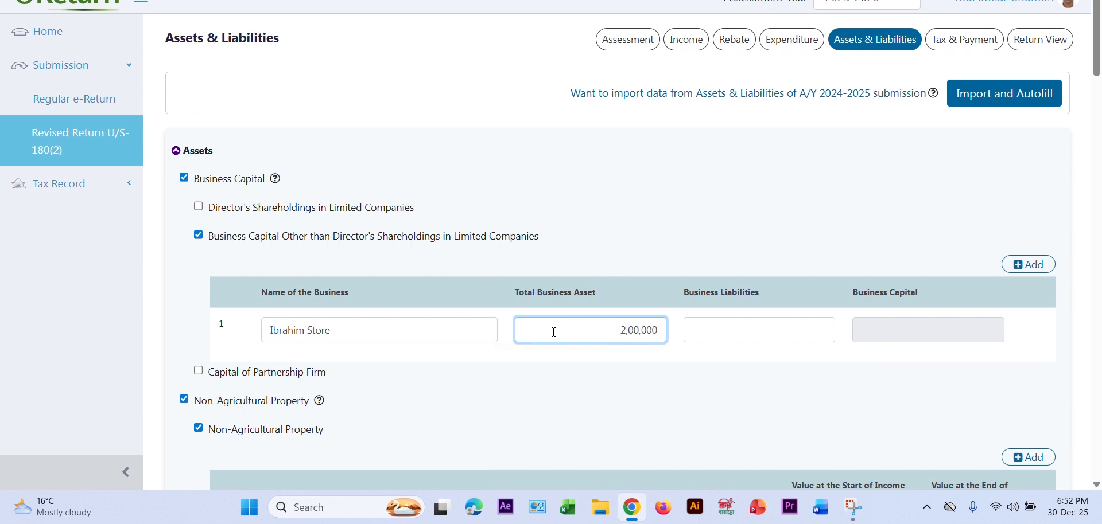
pyautogui.click(740, 327)
pyautogui.write('0')
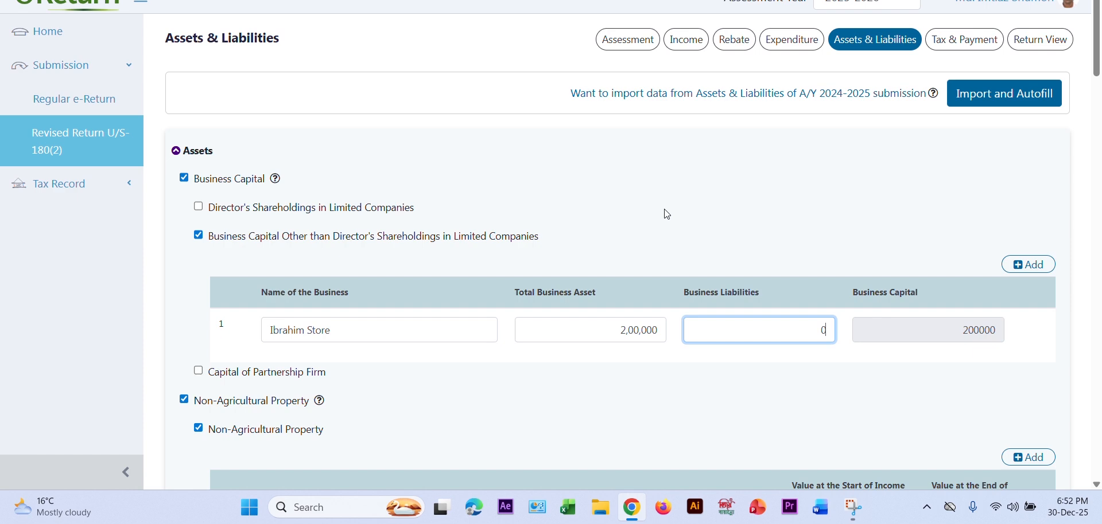
# - Set the net wealth at the last date of the previous income year to 74,14,600, then save and continue to Tax & Payment
pyautogui.scroll(-5, 666, 213)
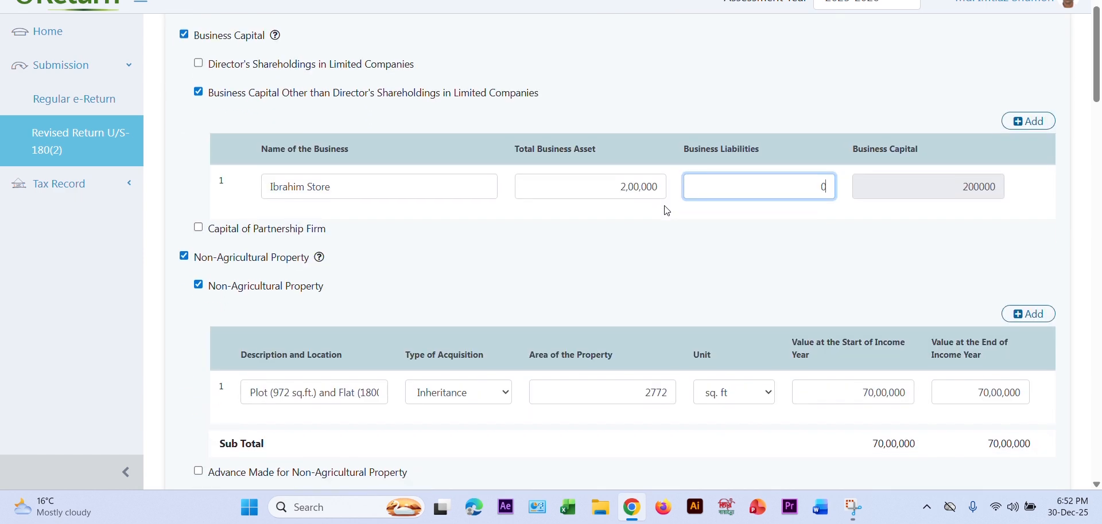
pyautogui.scroll(-20, 664, 206)
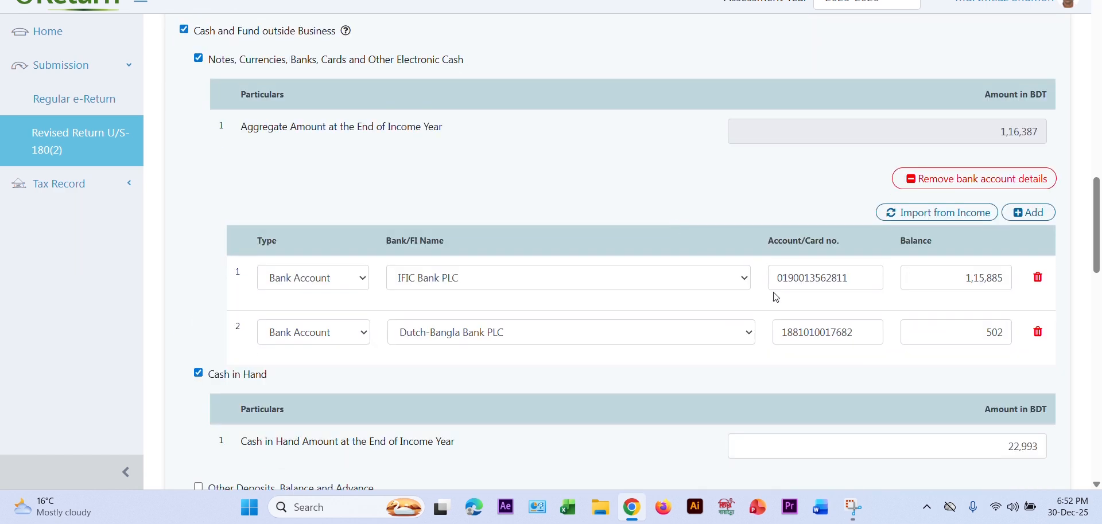
pyautogui.scroll(-1, 810, 340)
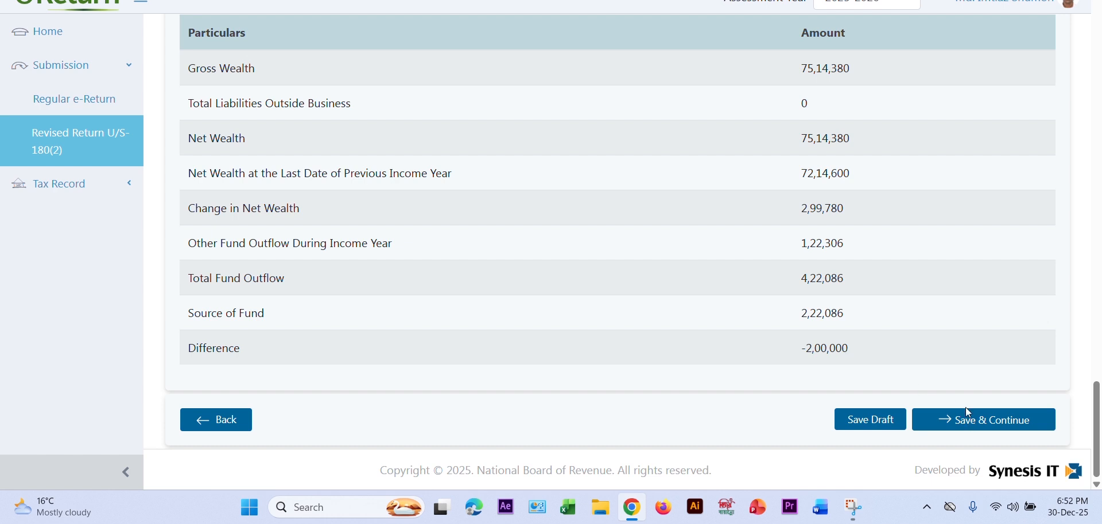
pyautogui.scroll(5, 453, 254)
pyautogui.moveTo(273, 225); pyautogui.dragTo(187, 234)
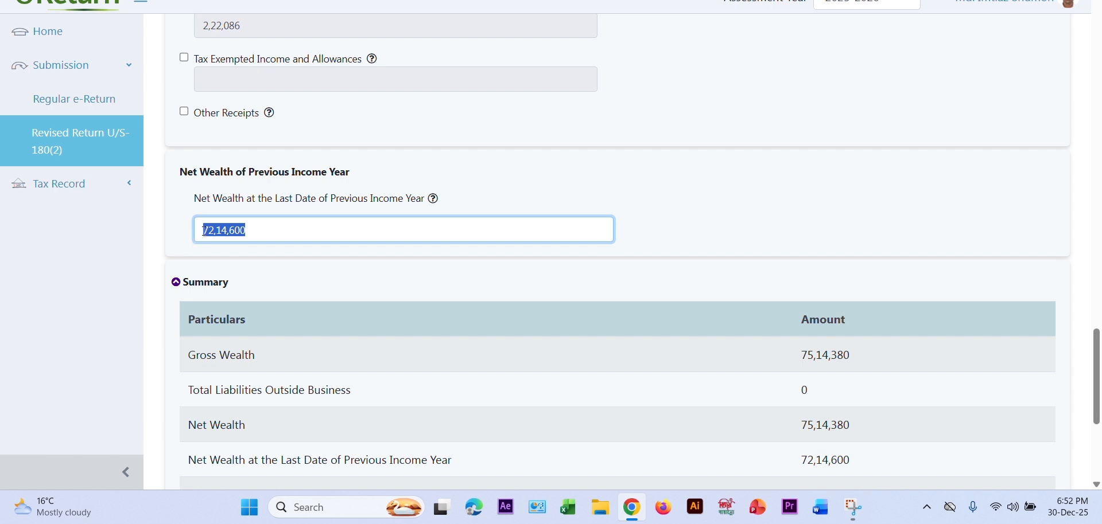
pyautogui.click(204, 230)
pyautogui.moveTo(204, 230); pyautogui.dragTo(252, 235)
pyautogui.write('7')
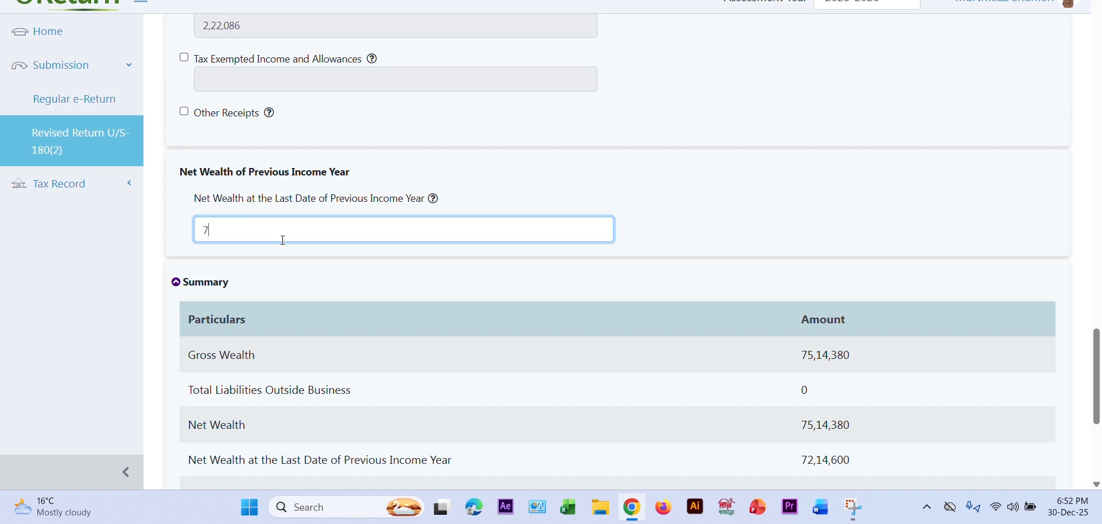
pyautogui.write('4,14,600')
pyautogui.scroll(-5, 414, 240)
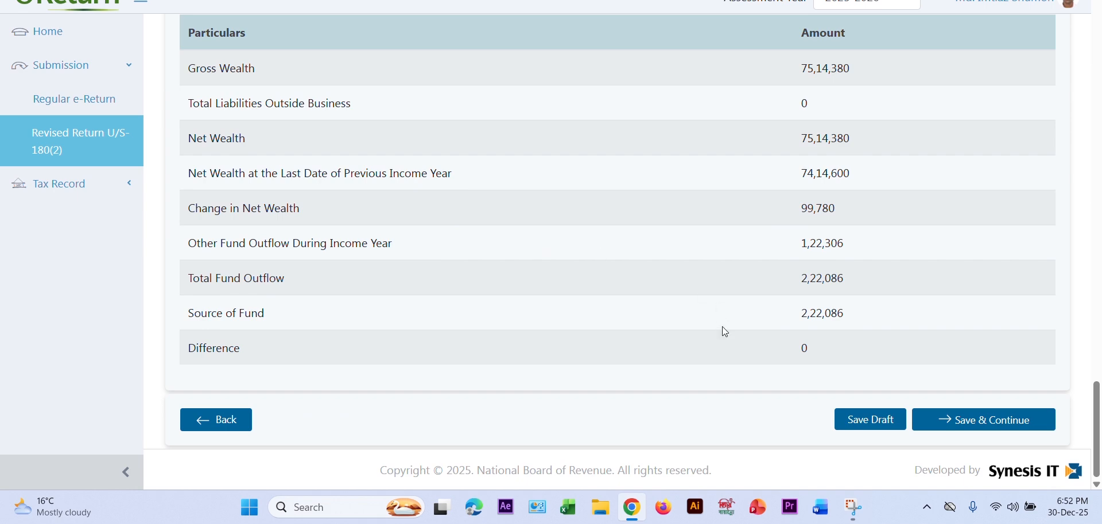
pyautogui.click(981, 420)
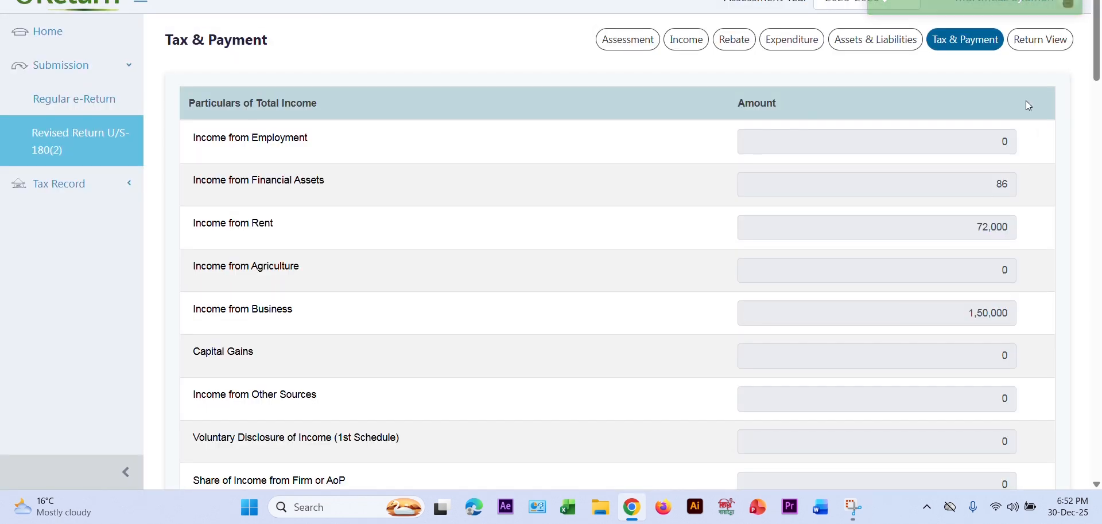